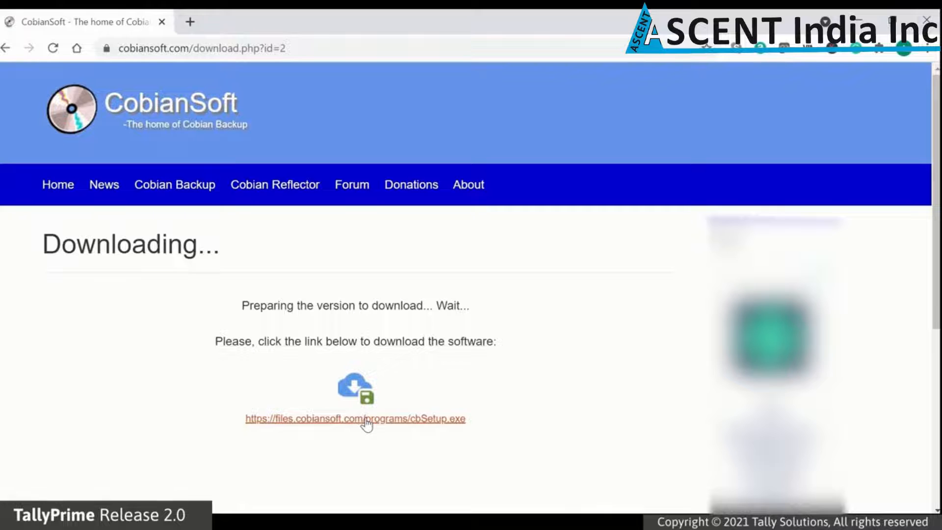
Download and run cbSetup.exe, and accept the license conditions of the Cobian Backup 11 setup.
{"action": "left_click", "coordinate": [366, 420]}
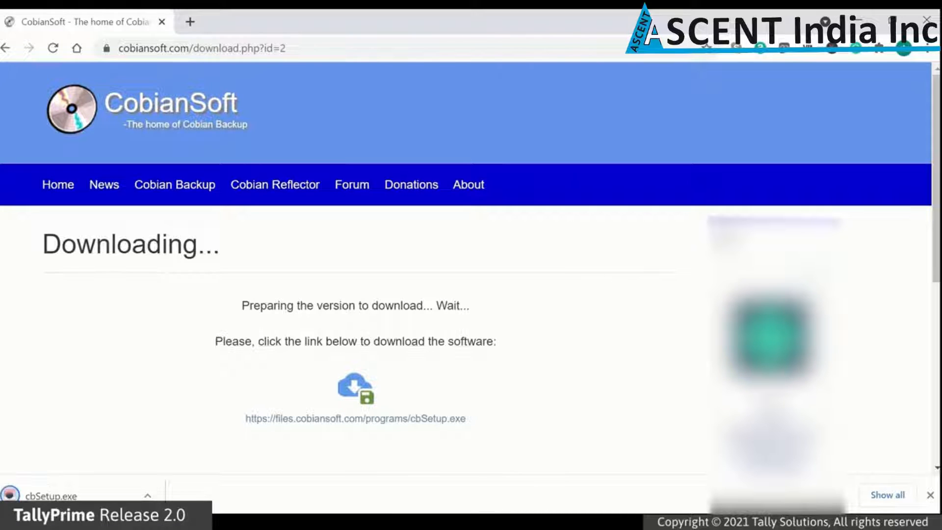
{"action": "left_click", "coordinate": [45, 493]}
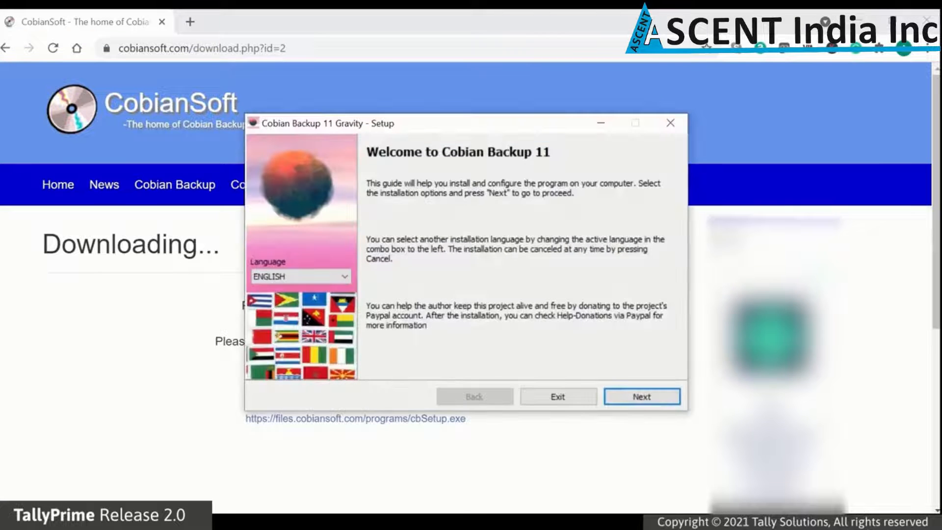
{"action": "left_click", "coordinate": [635, 400]}
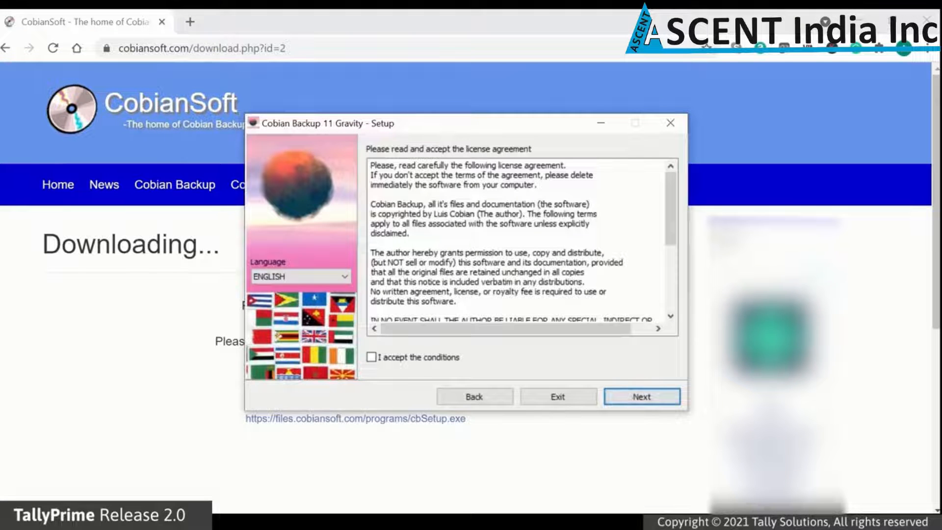
{"action": "left_click", "coordinate": [371, 356]}
{"action": "left_click", "coordinate": [641, 396]}
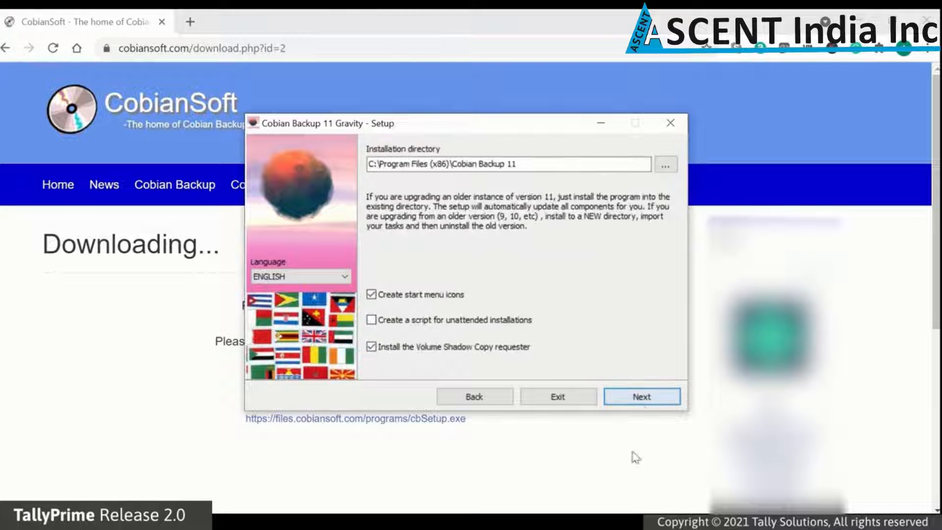
Set the installation directory to C:\Cobian Backup and continue to the installation type options.
{"action": "left_click", "coordinate": [519, 164]}
{"action": "key", "text": "BackSpace"}
{"action": "key", "text": "BackSpace"}
{"action": "key", "text": "BackSpace"}
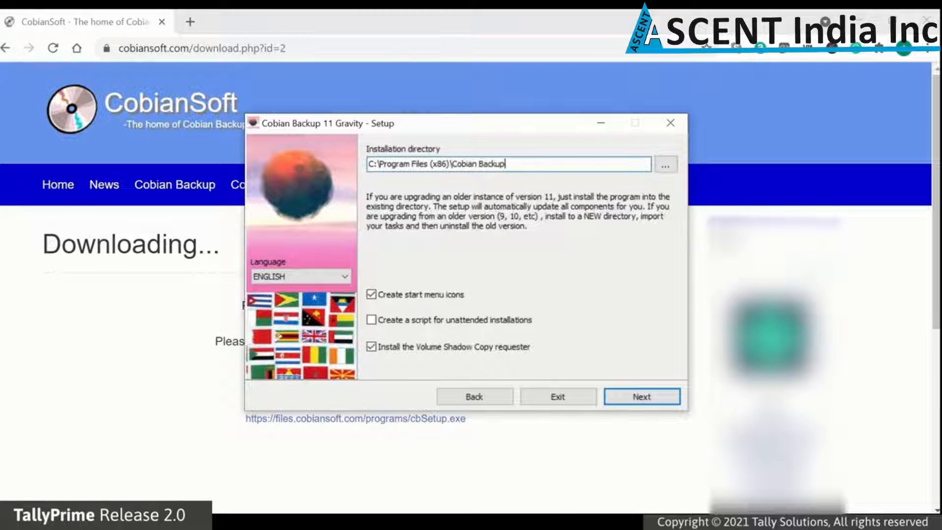
{"action": "key", "text": "BackSpace"}
{"action": "key", "text": "BackSpace"}
{"action": "key", "text": "BackSpace"}
{"action": "key", "text": "BackSpace"}
{"action": "key", "text": "BackSpace"}
{"action": "key", "text": "BackSpace"}
{"action": "key", "text": "BackSpace"}
{"action": "key", "text": "BackSpace"}
{"action": "key", "text": "BackSpace"}
{"action": "key", "text": "BackSpace"}
{"action": "key", "text": "BackSpace"}
{"action": "key", "text": "BackSpace"}
{"action": "key", "text": "BackSpace"}
{"action": "key", "text": "BackSpace"}
{"action": "key", "text": "BackSpace"}
{"action": "key", "text": "BackSpace"}
{"action": "key", "text": "BackSpace"}
{"action": "key", "text": "BackSpace"}
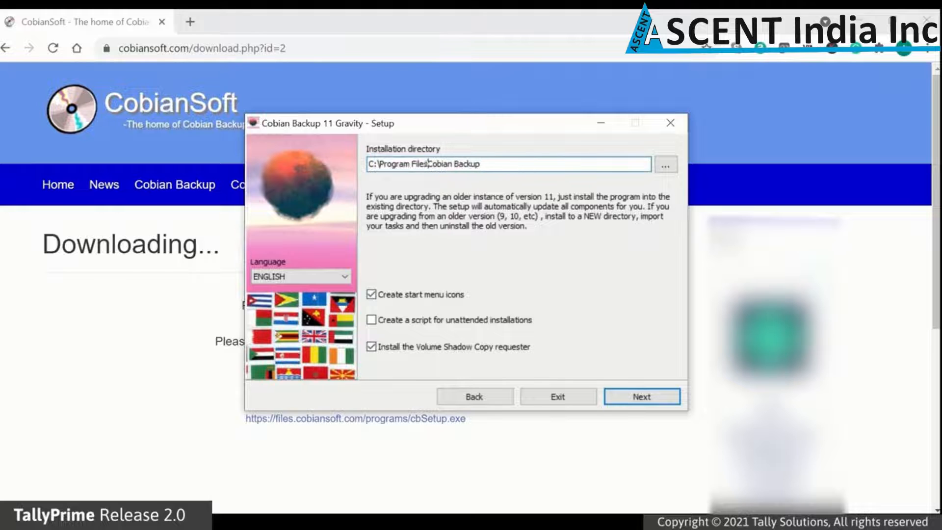
{"action": "key", "text": "BackSpace"}
{"action": "key", "text": "BackSpace"}
{"action": "key", "text": "Tab"}
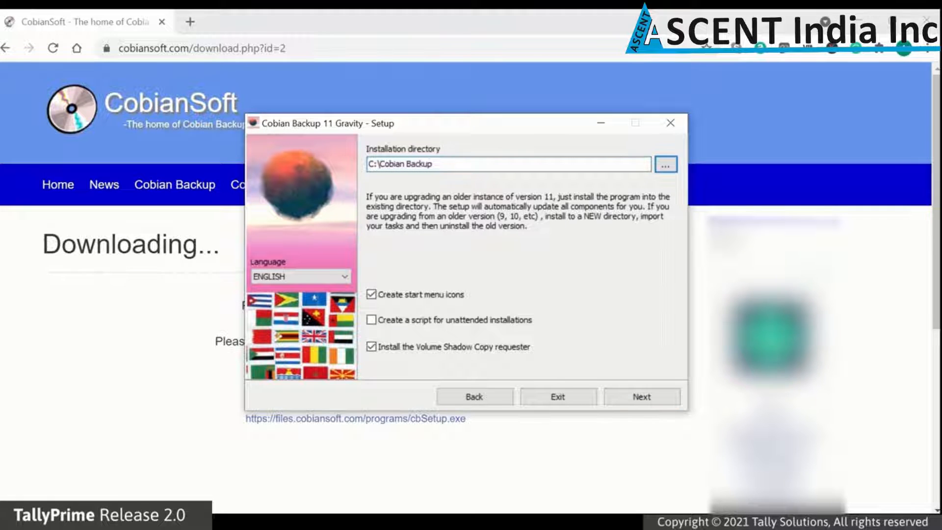
{"action": "left_click", "coordinate": [643, 397]}
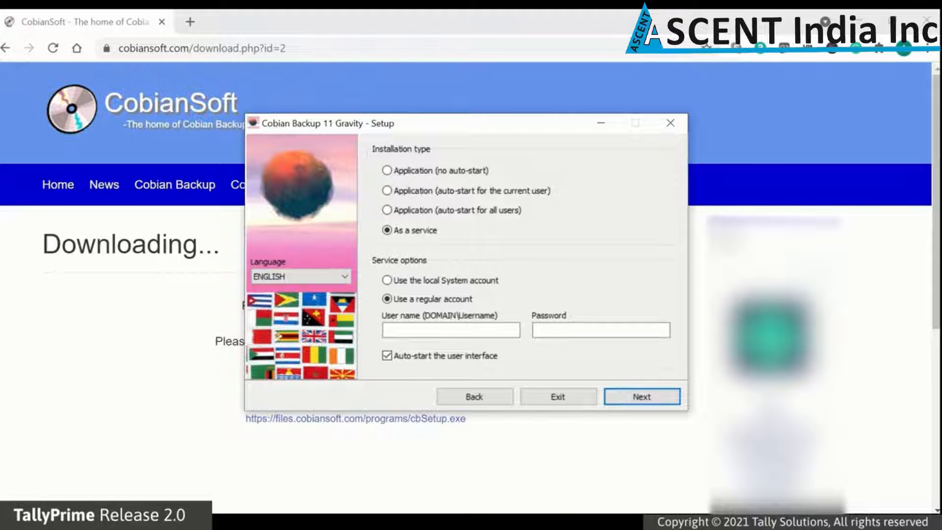
Have the service use the local System account, accepting the network limitation, and complete the installation.
{"action": "left_click", "coordinate": [388, 281]}
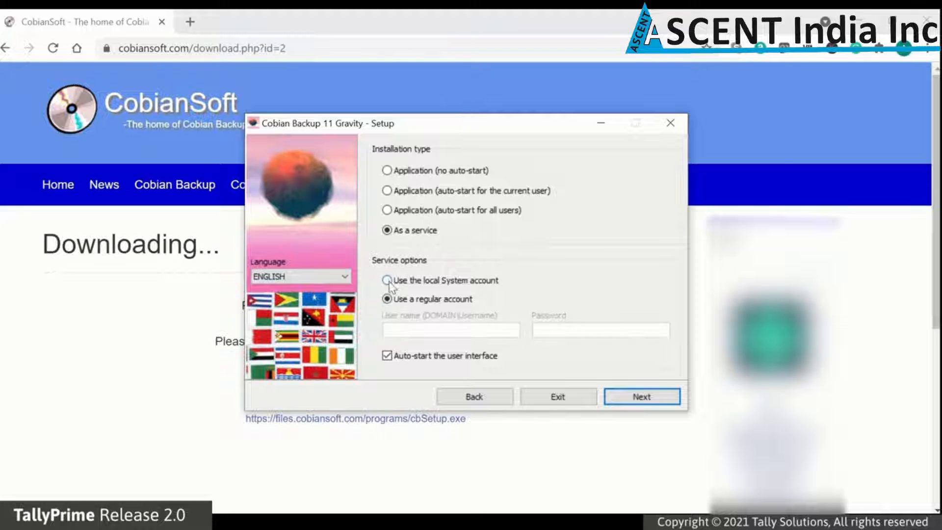
{"action": "left_click", "coordinate": [388, 280]}
{"action": "left_click", "coordinate": [644, 397]}
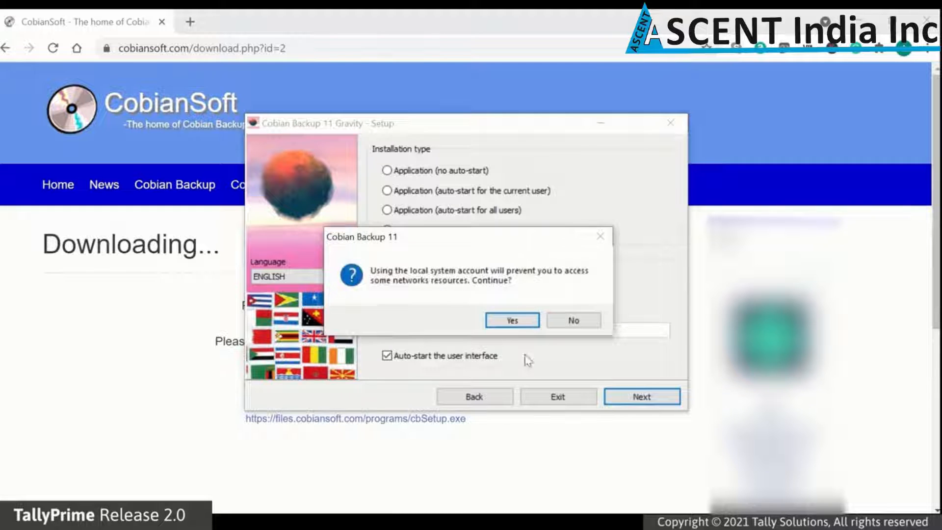
{"action": "left_click", "coordinate": [513, 321]}
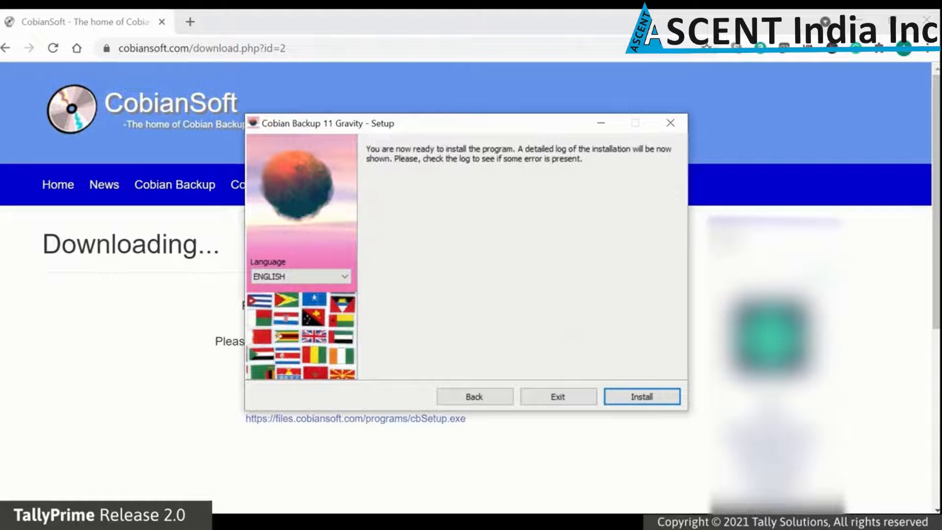
{"action": "left_click", "coordinate": [641, 395]}
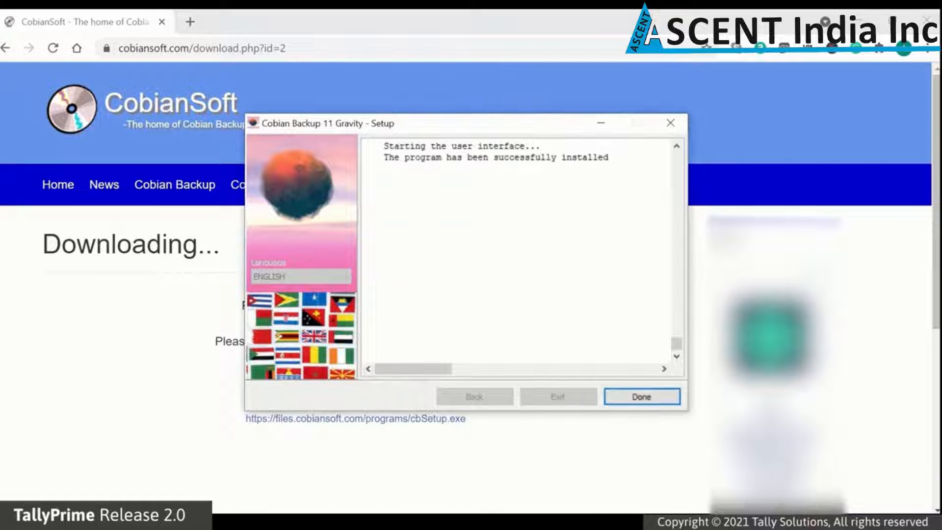
{"action": "left_click", "coordinate": [632, 397]}
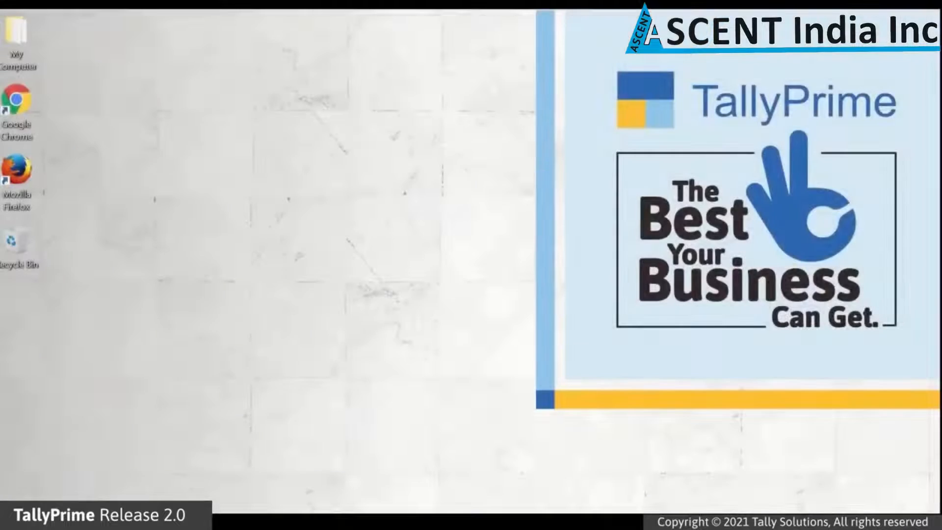
Open the installed Cobian Backup 11 and create a new backup task named Data Backup, proceeding to its file settings.
{"action": "left_click", "coordinate": [748, 522]}
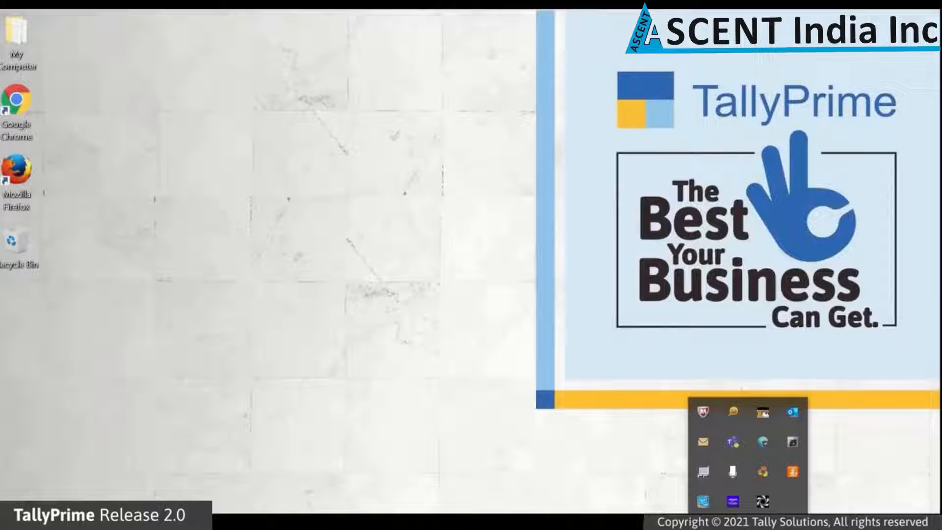
{"action": "double_click", "coordinate": [763, 503]}
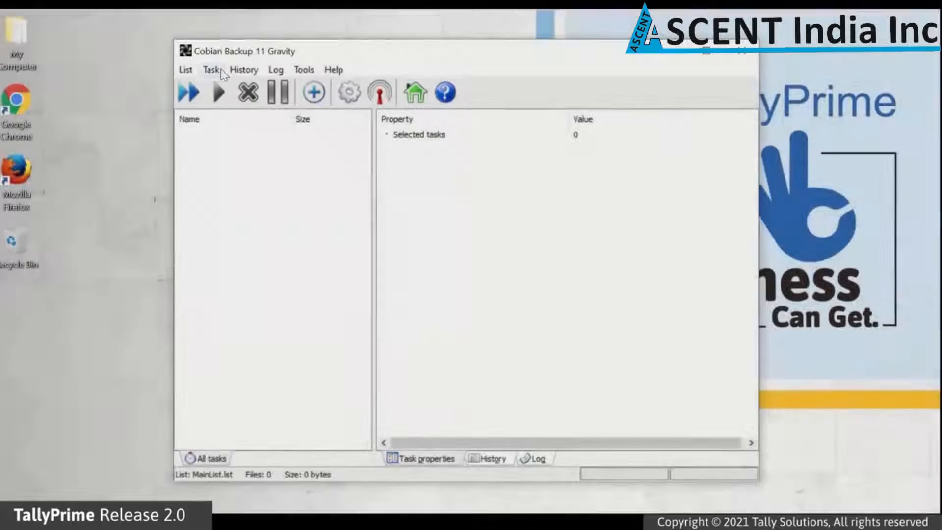
{"action": "left_click", "coordinate": [215, 72]}
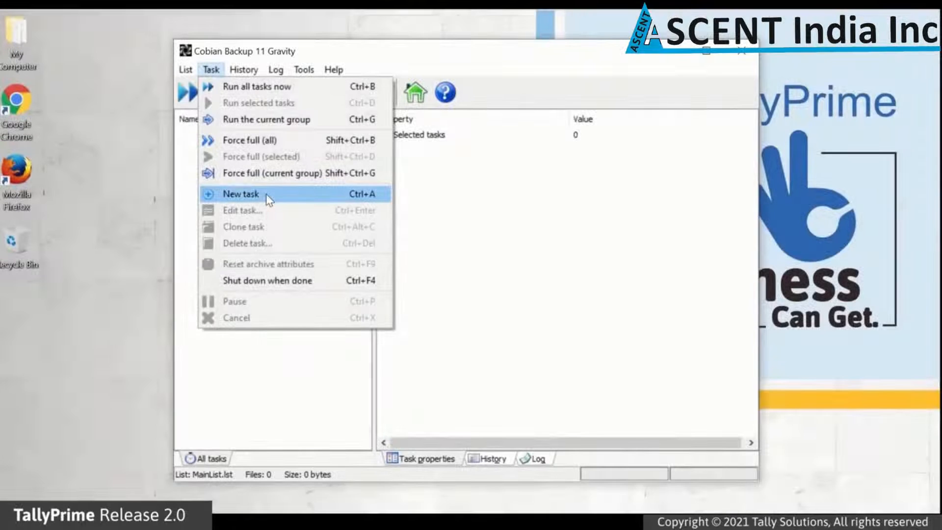
{"action": "left_click", "coordinate": [267, 197]}
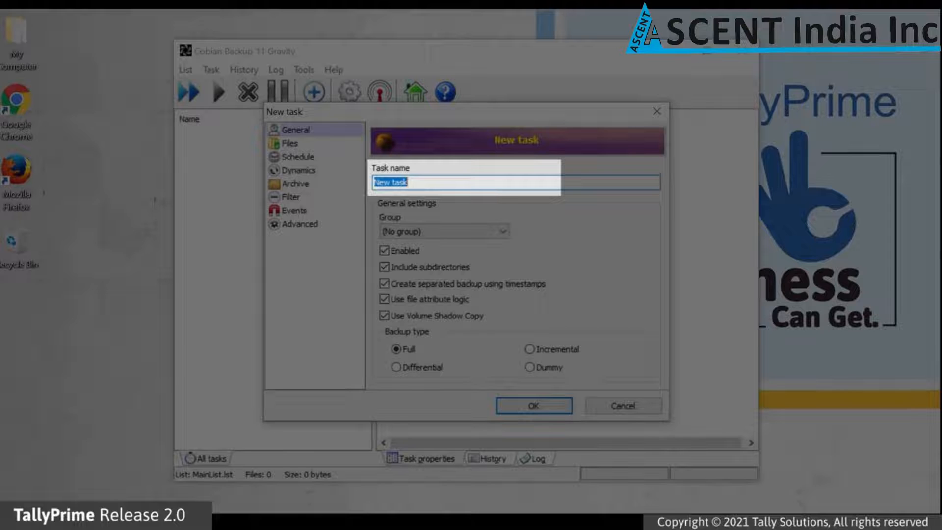
{"action": "type", "text": "Data Ba"}
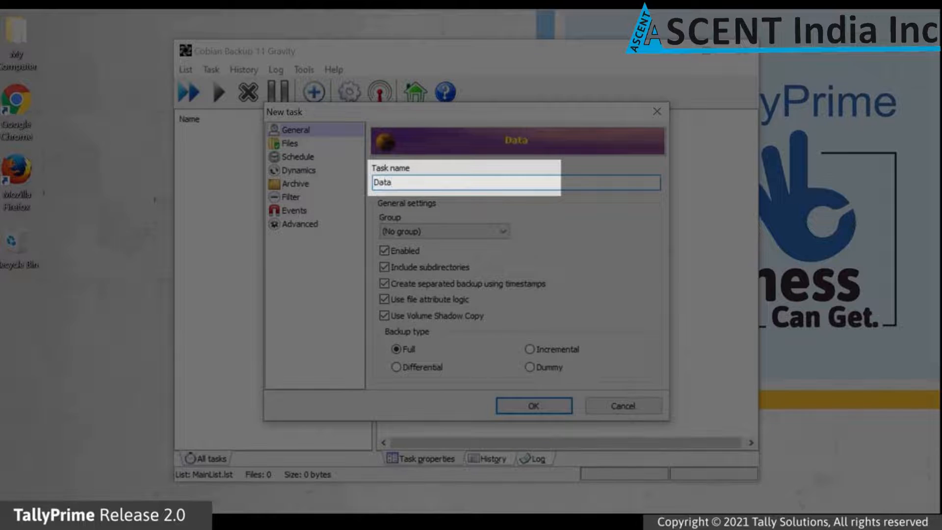
{"action": "type", "text": "ckup"}
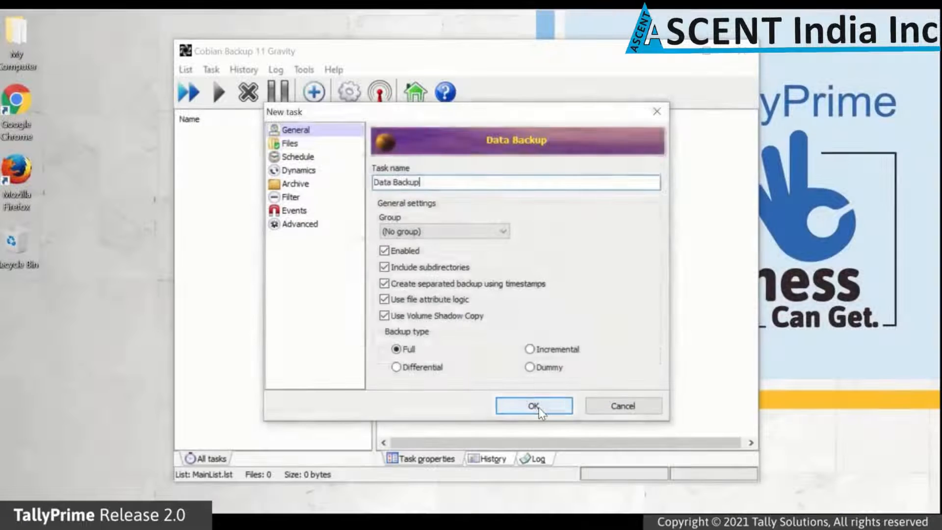
{"action": "left_click", "coordinate": [533, 405]}
{"action": "left_click", "coordinate": [539, 320]}
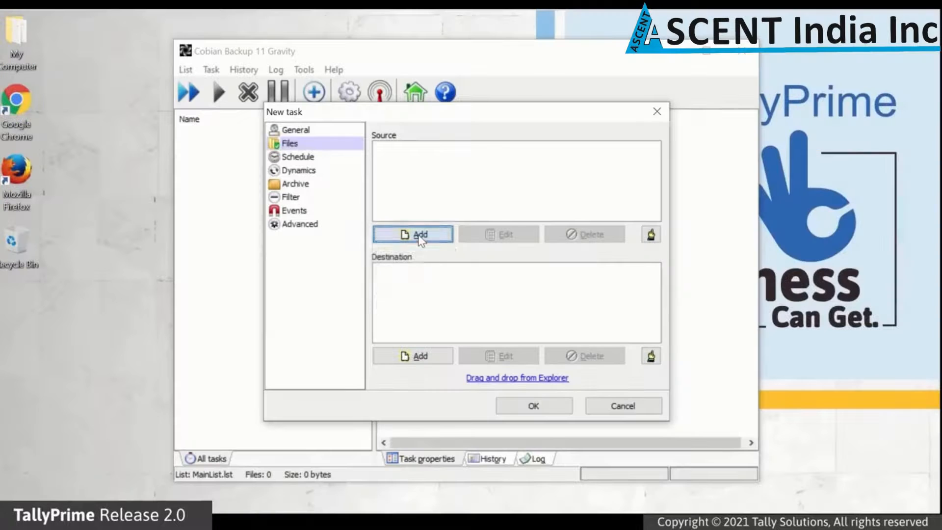
Add the directory C:\TallyPrime\Data as the backup task's source.
{"action": "left_click", "coordinate": [420, 235]}
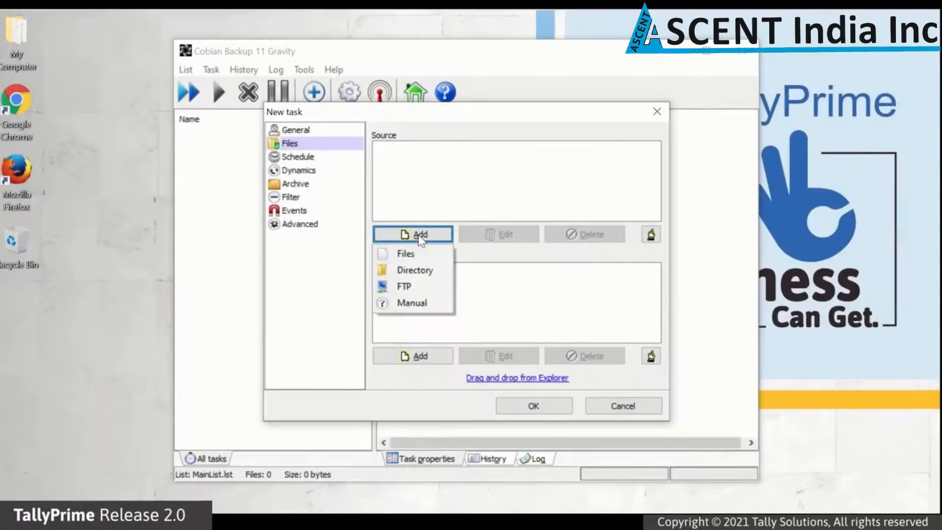
{"action": "left_click", "coordinate": [420, 270]}
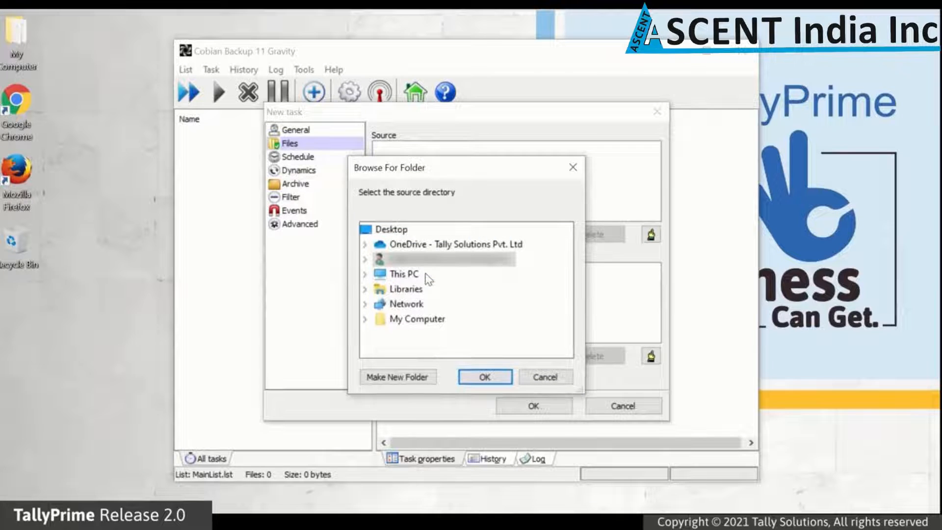
{"action": "left_click", "coordinate": [365, 273]}
{"action": "scroll", "coordinate": [572, 279], "scroll_direction": "down", "scroll_amount": 1}
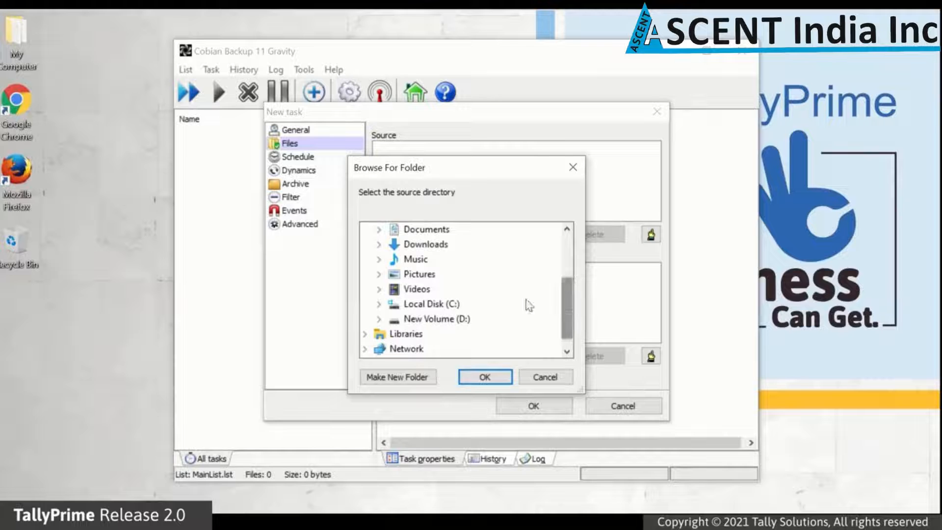
{"action": "left_click", "coordinate": [380, 304]}
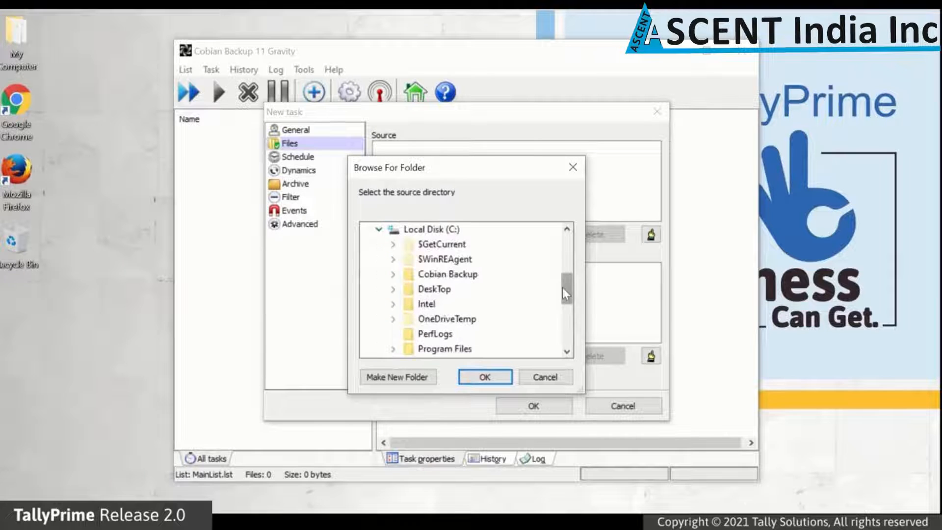
{"action": "left_click_drag", "start_coordinate": [565, 290], "coordinate": [566, 316]}
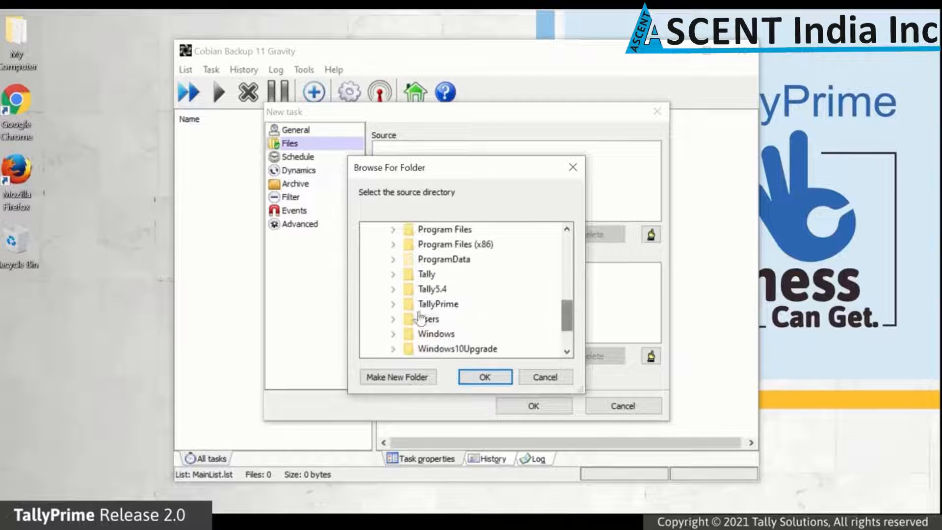
{"action": "left_click", "coordinate": [392, 303]}
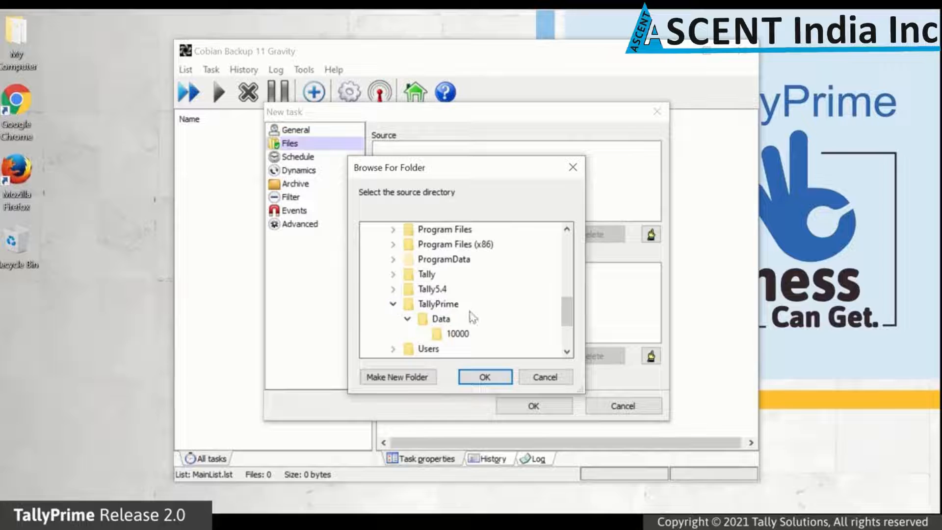
{"action": "left_click", "coordinate": [442, 317]}
{"action": "left_click", "coordinate": [484, 377]}
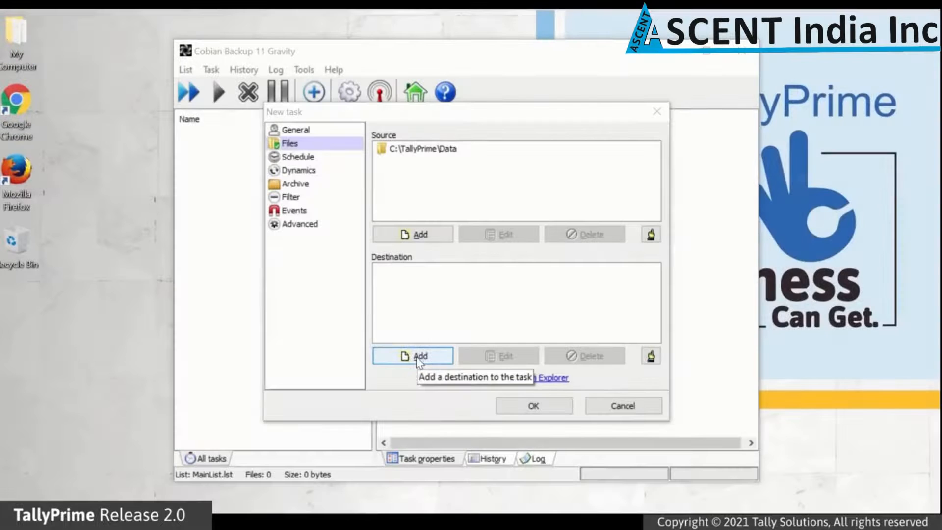
Add the directory C:\Backup as the backup task's destination.
{"action": "left_click", "coordinate": [416, 361]}
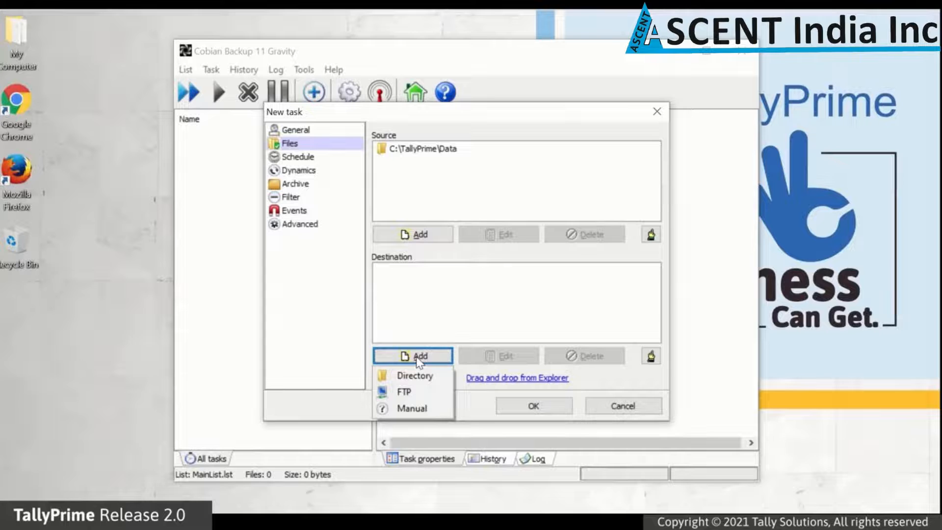
{"action": "left_click", "coordinate": [417, 378]}
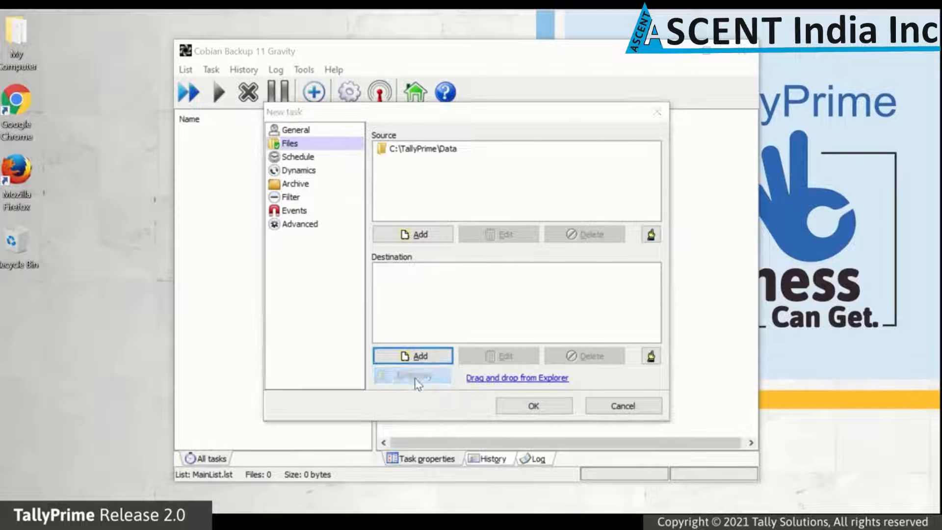
{"action": "left_click", "coordinate": [364, 273]}
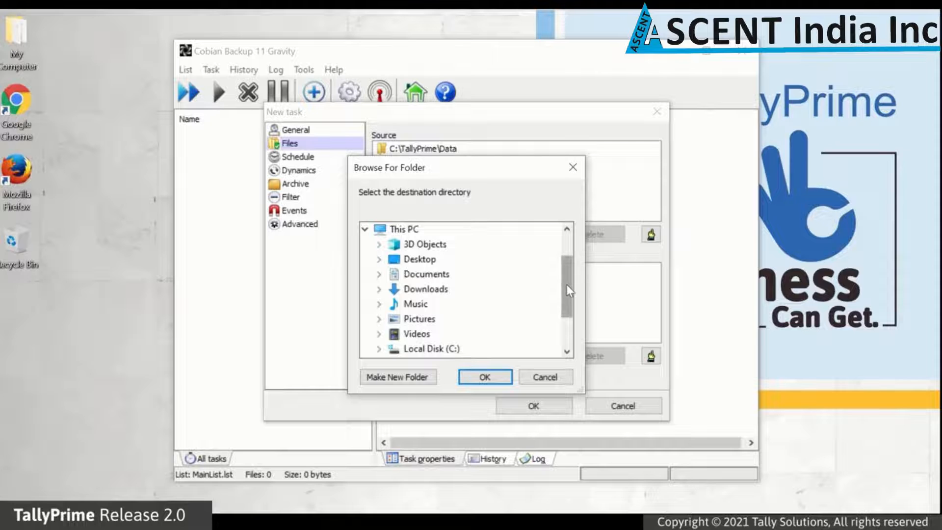
{"action": "left_click_drag", "start_coordinate": [567, 285], "coordinate": [567, 298]}
{"action": "left_click", "coordinate": [380, 318]}
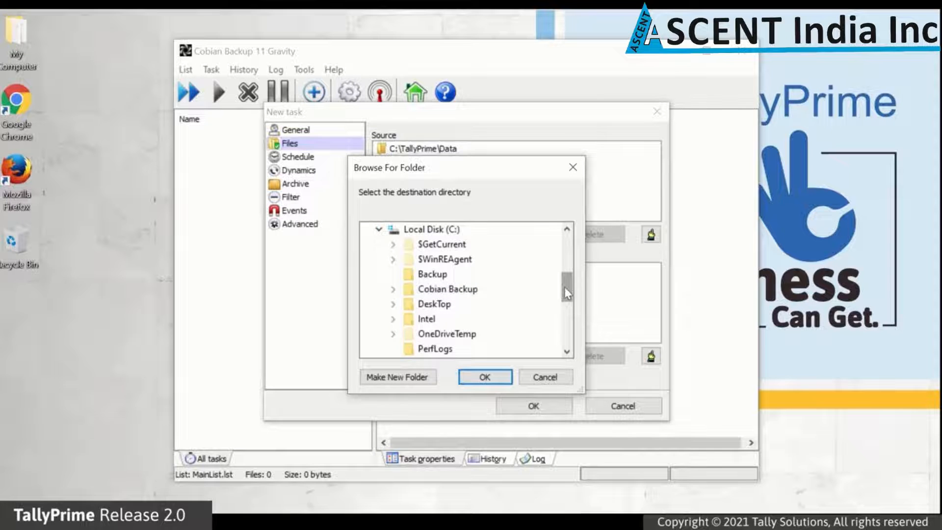
{"action": "left_click", "coordinate": [436, 276]}
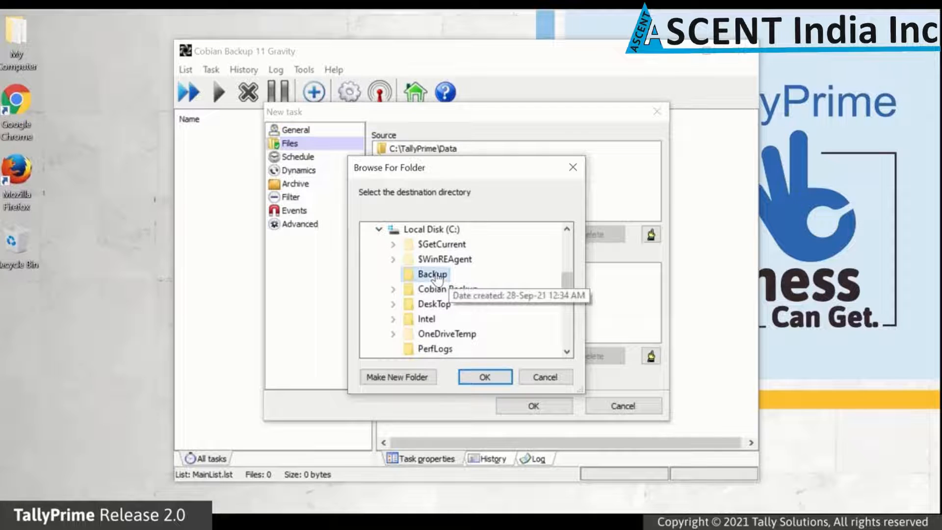
{"action": "left_click", "coordinate": [483, 377]}
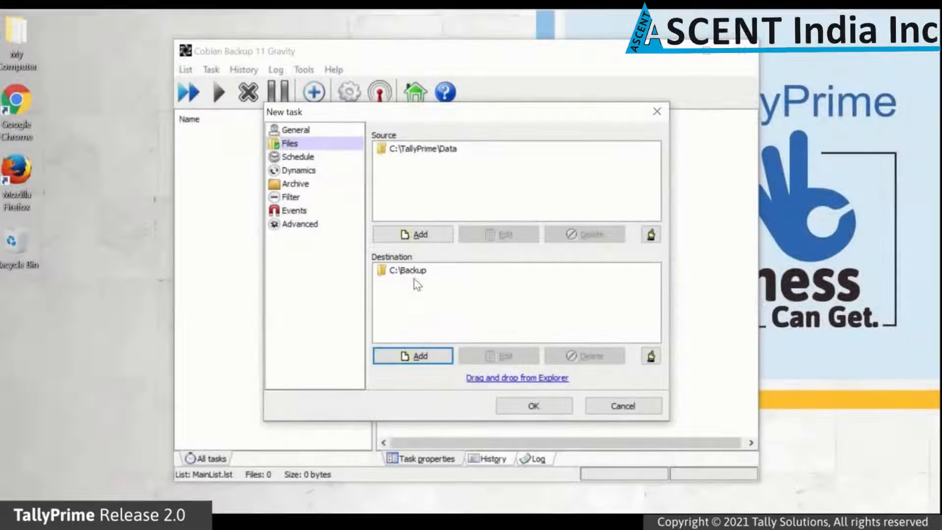
Delete C:\Backup from the task's destinations and confirm the removal.
{"action": "left_click", "coordinate": [414, 271]}
{"action": "left_click", "coordinate": [591, 357]}
{"action": "left_click", "coordinate": [464, 320]}
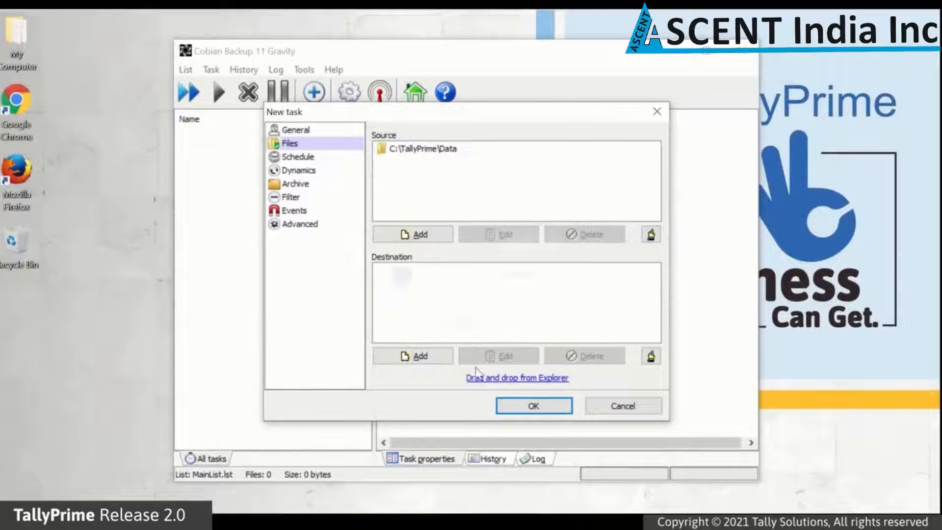
Create a folder named Backup1 on Local Disk (C:), use it as the task's destination, and save the new task.
{"action": "left_click", "coordinate": [430, 357]}
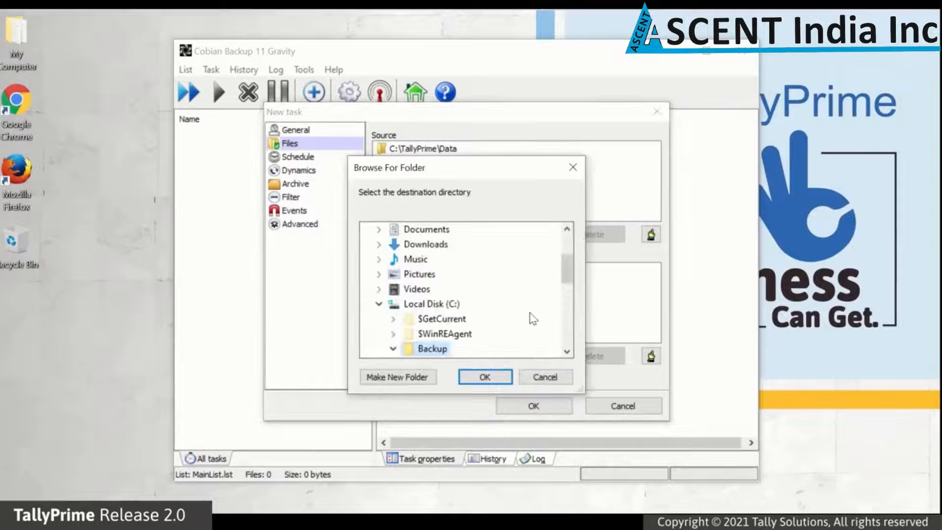
{"action": "left_click", "coordinate": [431, 304]}
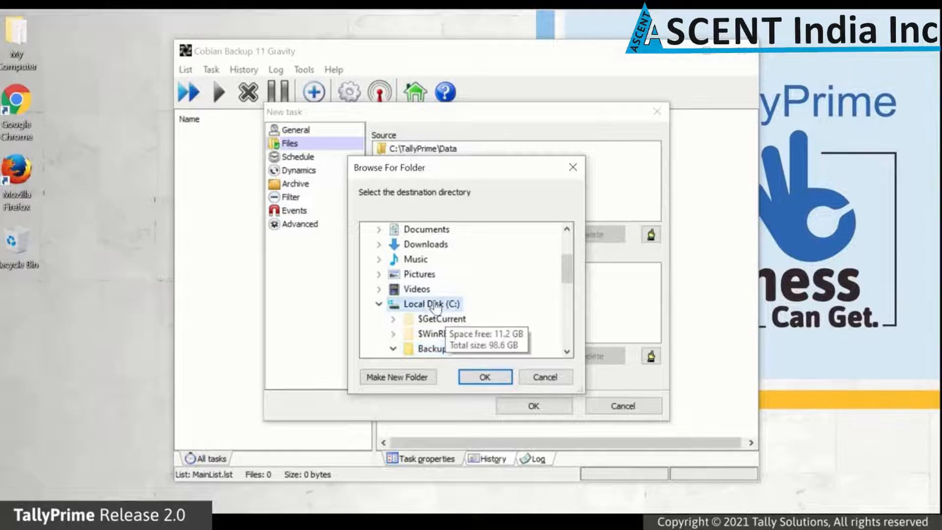
{"action": "left_click", "coordinate": [395, 378]}
{"action": "type", "text": "Backup"}
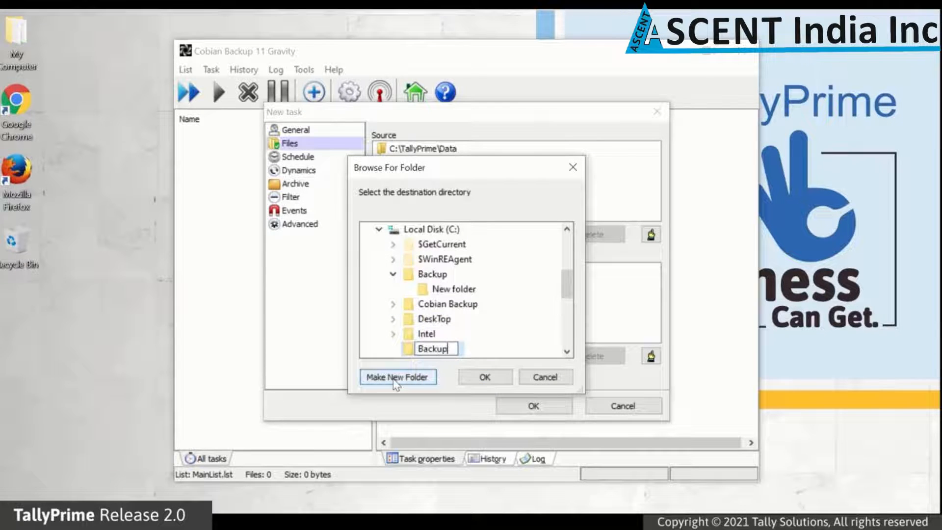
{"action": "type", "text": "1"}
{"action": "left_click", "coordinate": [485, 377]}
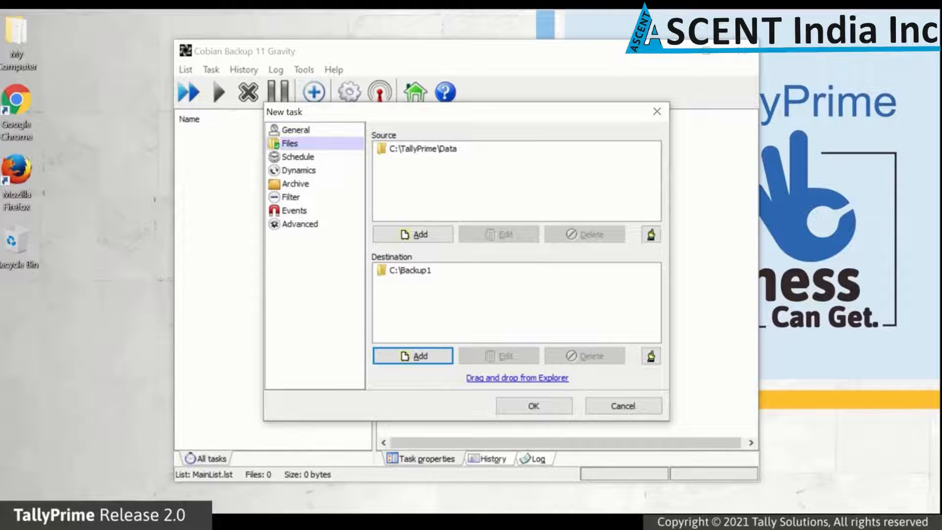
{"action": "left_click", "coordinate": [533, 406]}
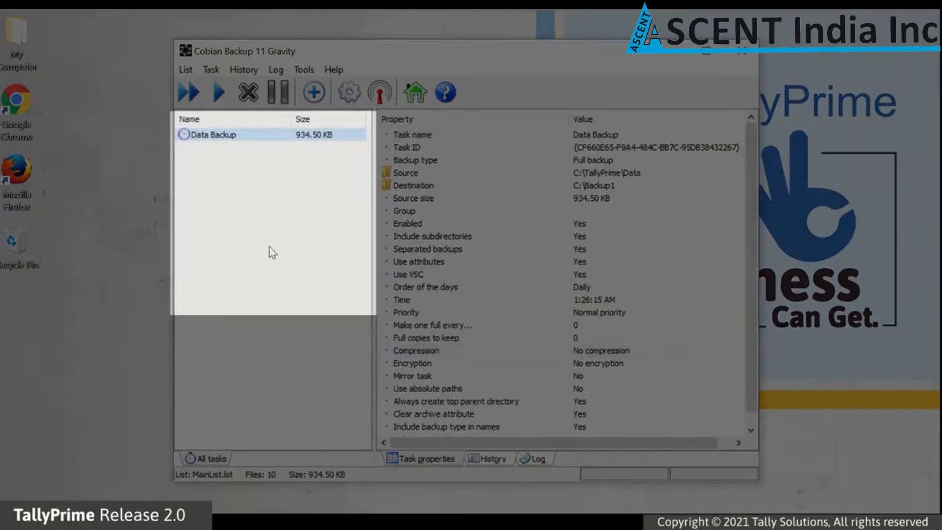
Open the Data Backup task for editing and choose Once as its schedule type.
{"action": "left_click", "coordinate": [250, 137]}
{"action": "right_click", "coordinate": [252, 139]}
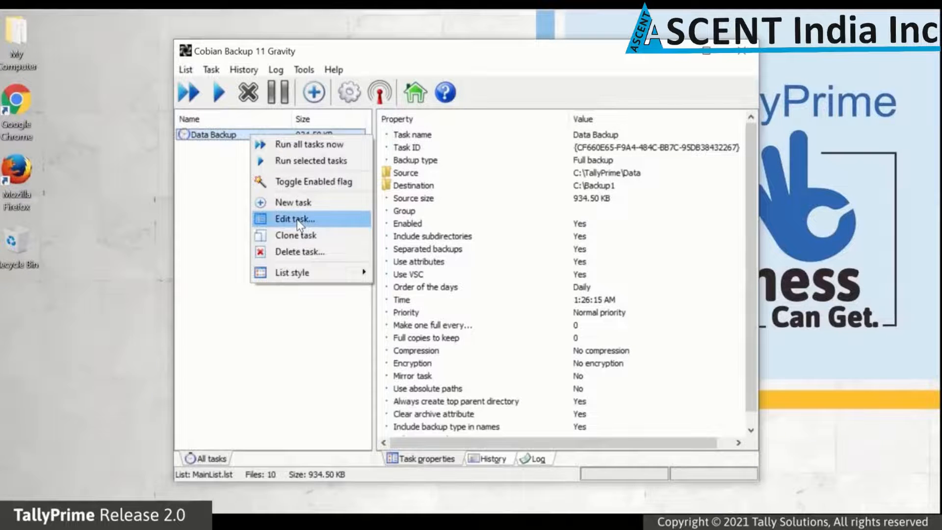
{"action": "left_click", "coordinate": [296, 219]}
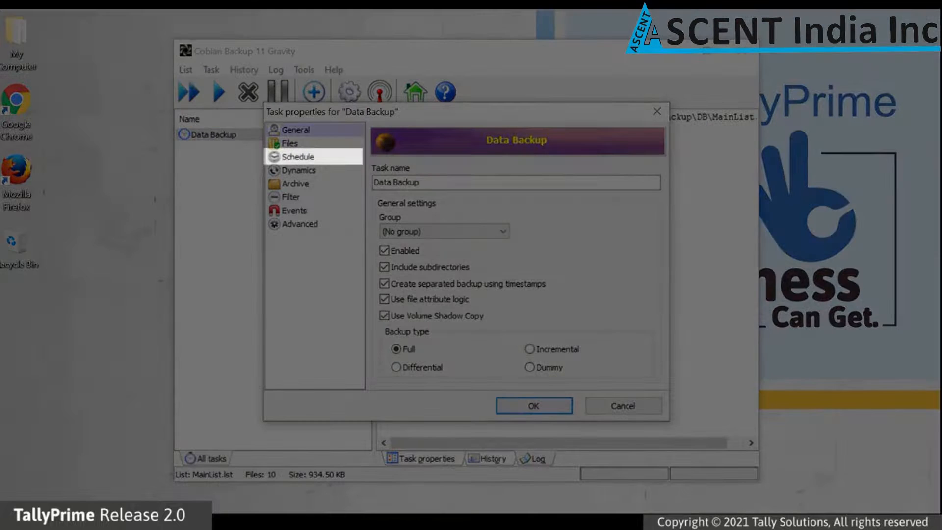
{"action": "left_click", "coordinate": [299, 158]}
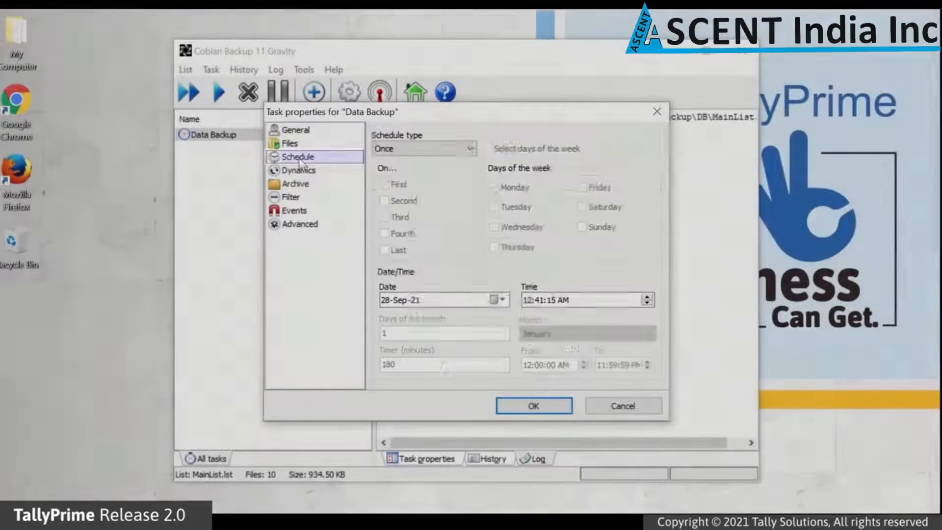
{"action": "left_click", "coordinate": [470, 149]}
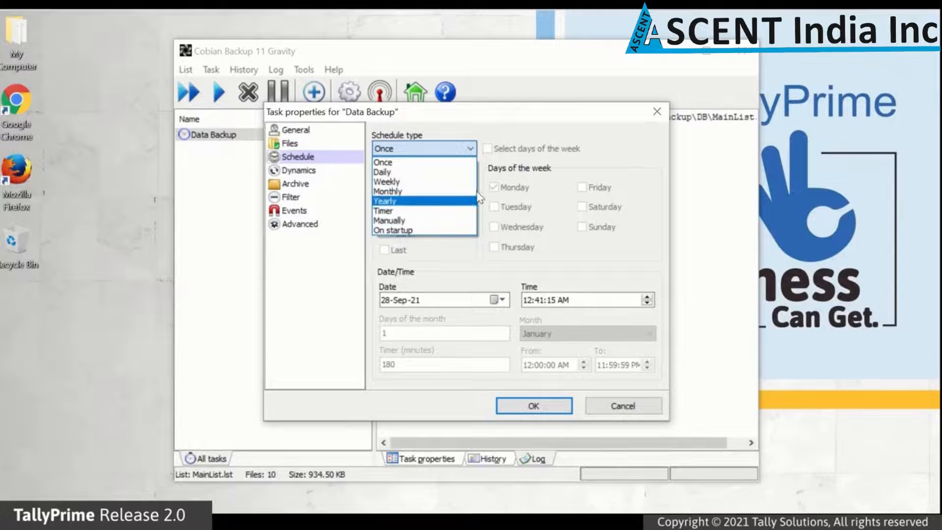
{"action": "left_click", "coordinate": [417, 162]}
Set the hour and minutes of the task's scheduled time to 1:02 AM.
{"action": "left_click", "coordinate": [528, 301]}
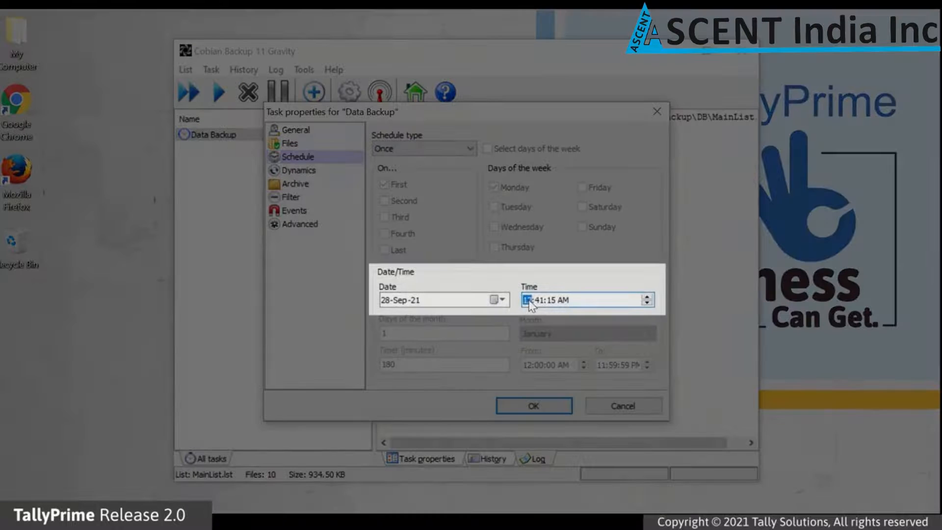
{"action": "type", "text": "1"}
{"action": "left_click", "coordinate": [538, 300]}
{"action": "type", "text": "2"}
{"action": "left_click", "coordinate": [563, 300]}
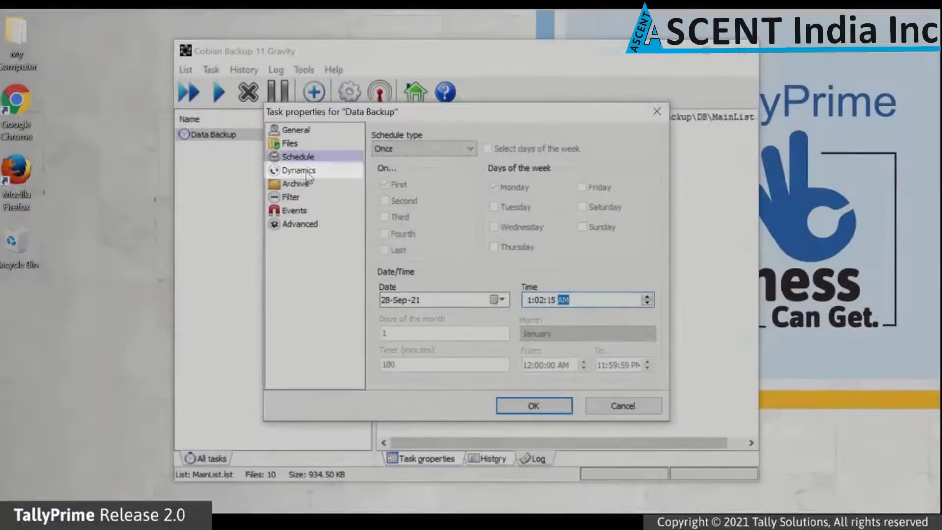
Set the number of full copies to keep to 3 in the task's dynamics settings.
{"action": "left_click", "coordinate": [308, 173]}
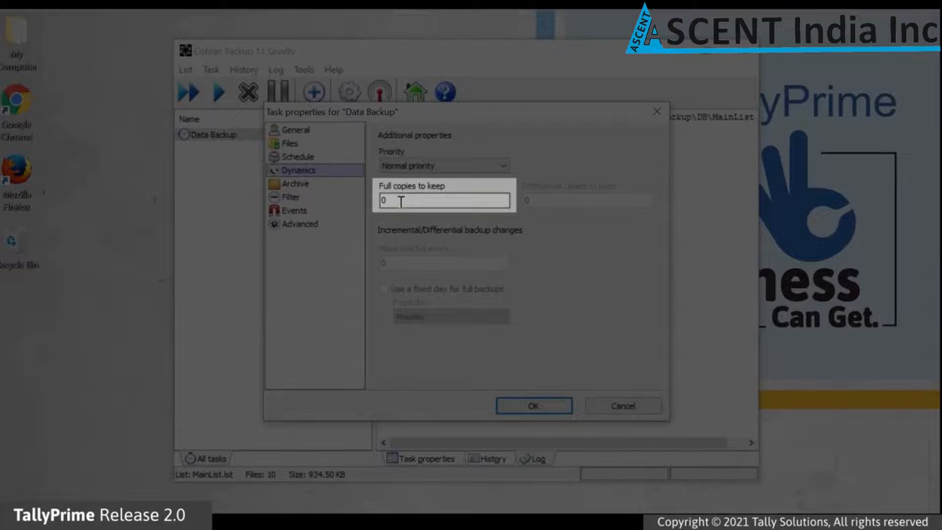
{"action": "left_click", "coordinate": [400, 201]}
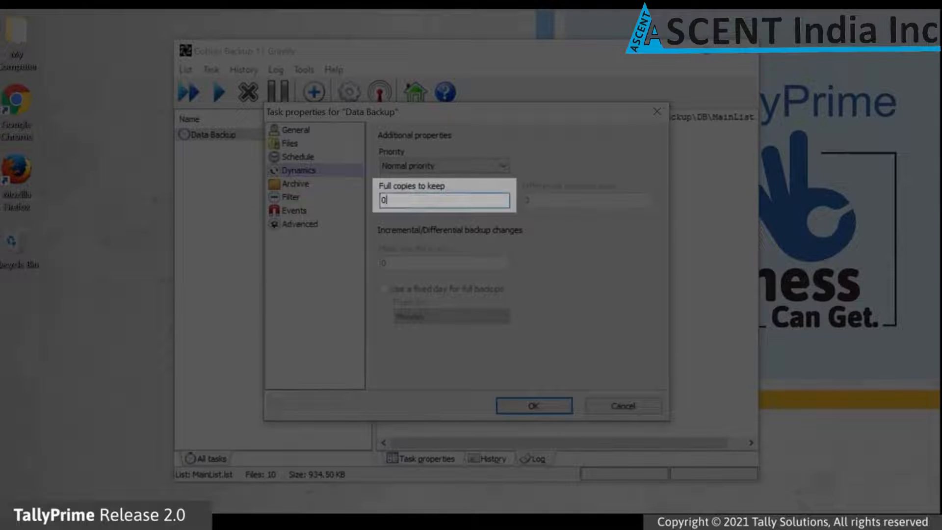
{"action": "key", "text": "BackSpace"}
{"action": "type", "text": "3"}
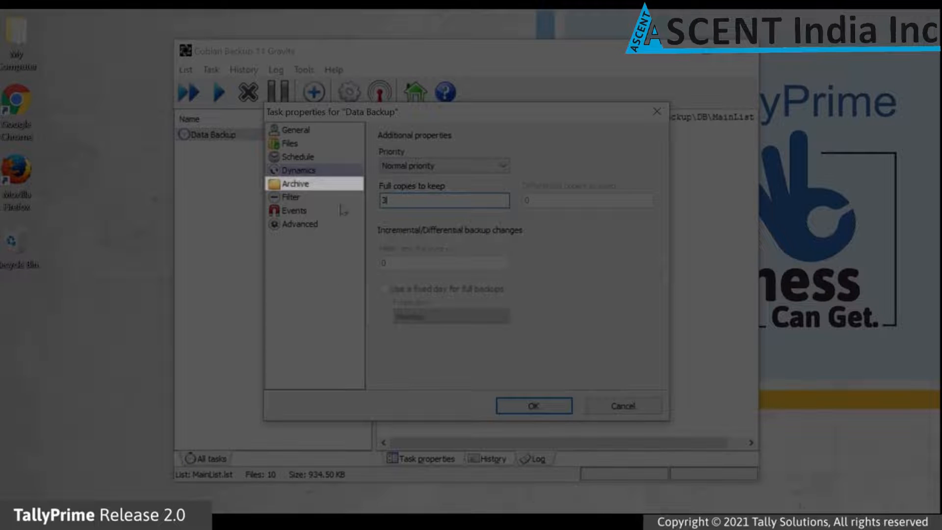
Set the task's archive compression type to Zip compression.
{"action": "left_click", "coordinate": [308, 185]}
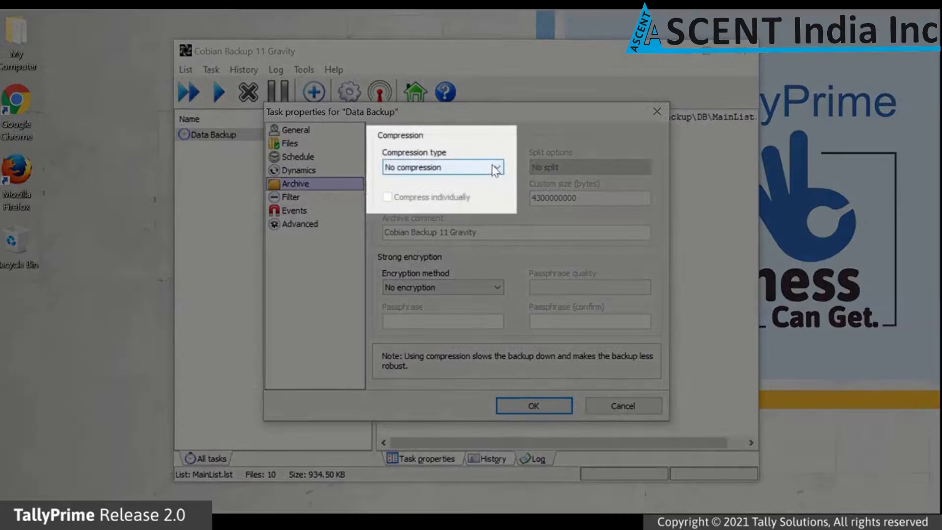
{"action": "left_click", "coordinate": [496, 169]}
{"action": "left_click", "coordinate": [483, 192]}
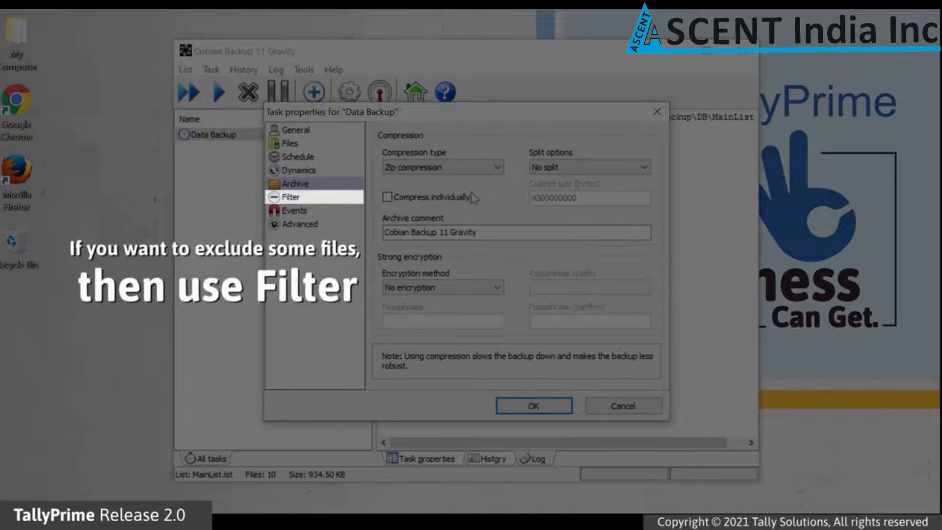
Exclude TACCESS.TSF, TEXCL.TSF and TSTATE.TSF in the 10000 data folder from the backup, and save the task's changes.
{"action": "left_click", "coordinate": [295, 198]}
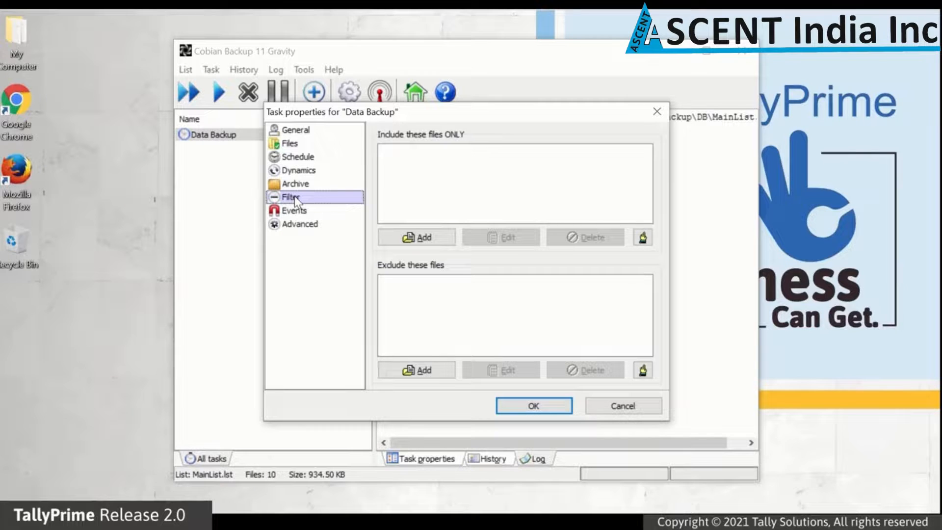
{"action": "left_click", "coordinate": [427, 374]}
{"action": "left_click", "coordinate": [458, 325]}
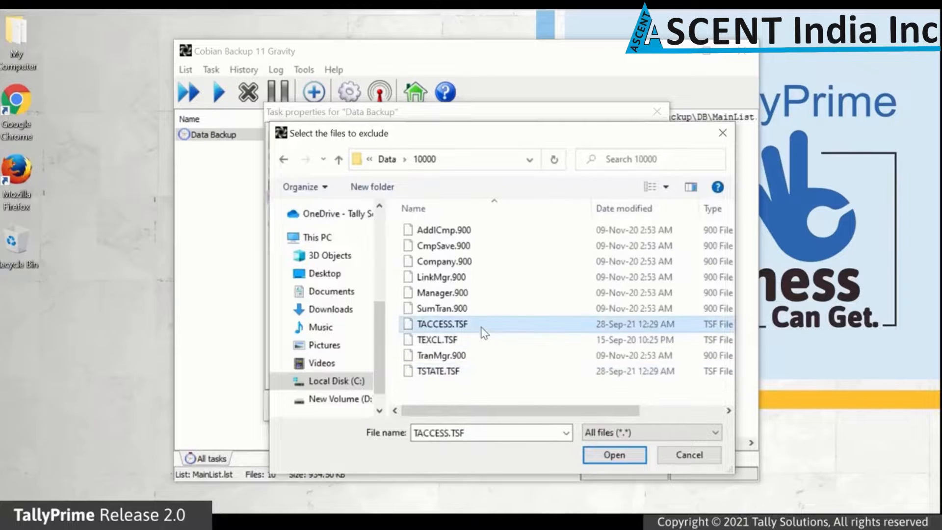
{"action": "left_click", "coordinate": [467, 340], "text": "ctrl"}
{"action": "left_click", "coordinate": [460, 371], "text": "ctrl"}
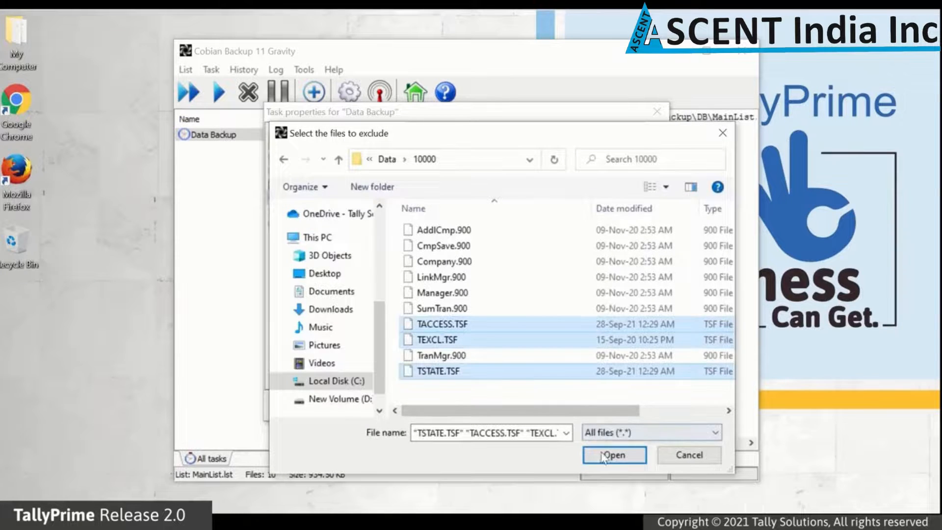
{"action": "left_click", "coordinate": [613, 454]}
{"action": "left_click", "coordinate": [518, 406]}
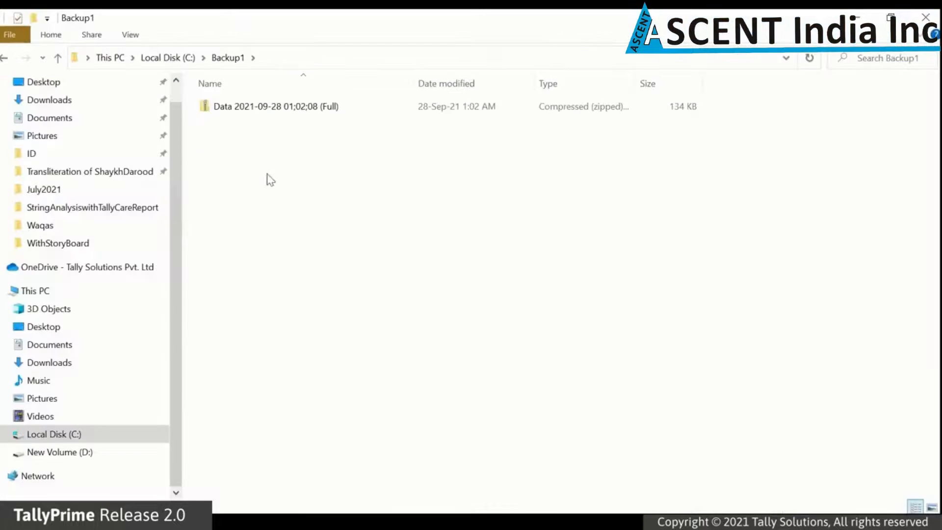
In File Explorer, extract the zipped full backup into the Backup1 folder with 7-Zip and open the extracted Data folder.
{"action": "right_click", "coordinate": [269, 110]}
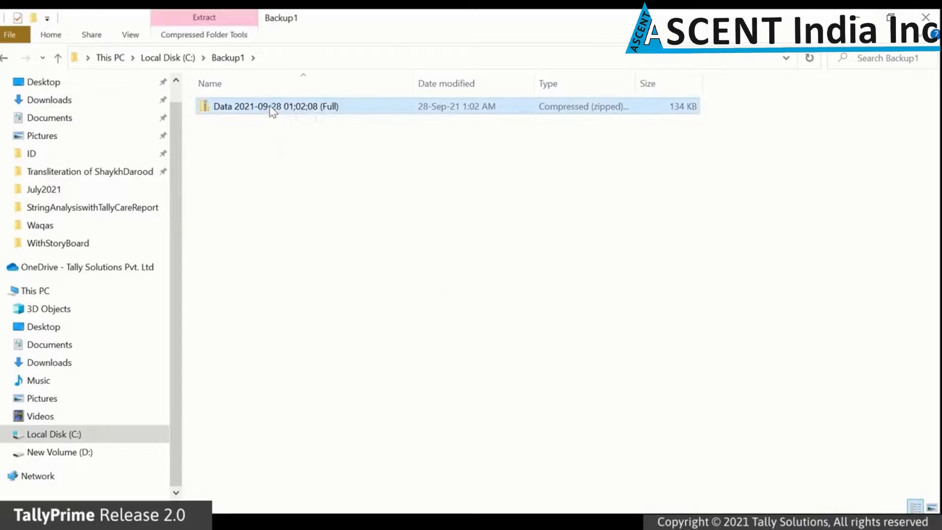
{"action": "mouse_move", "coordinate": [354, 206]}
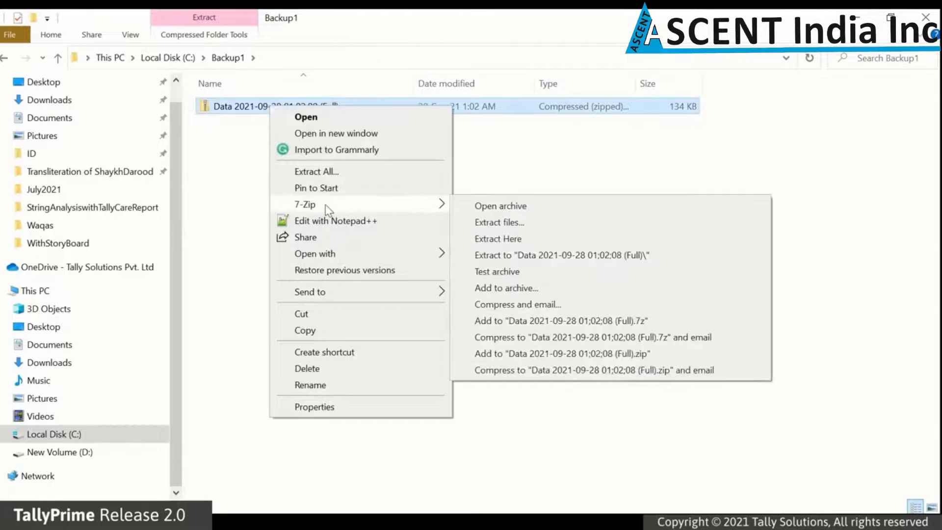
{"action": "left_click", "coordinate": [508, 246]}
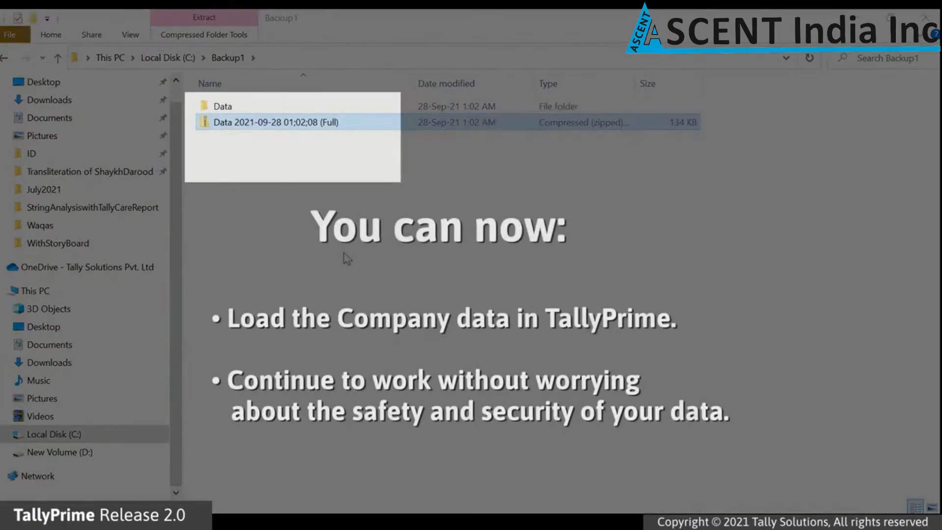
{"action": "double_click", "coordinate": [231, 108]}
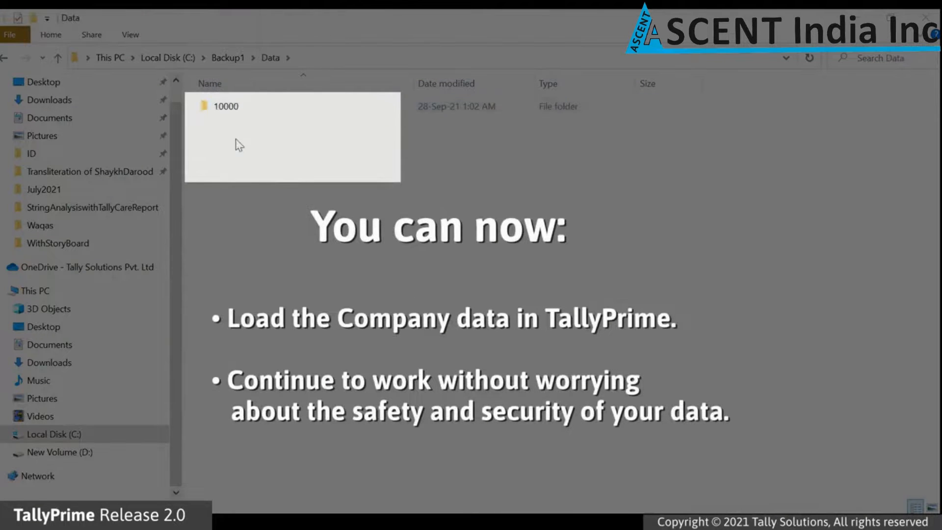